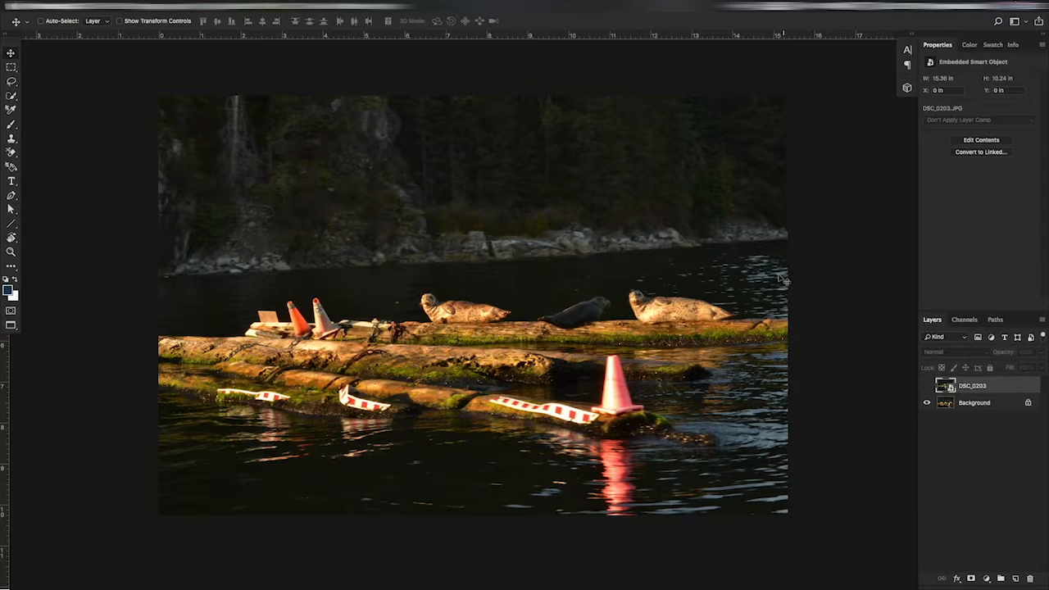
# Step: Toggle the DSC_0203 layer's visibility to compare its seal photo with the Background photo
pyautogui.click(926, 387)
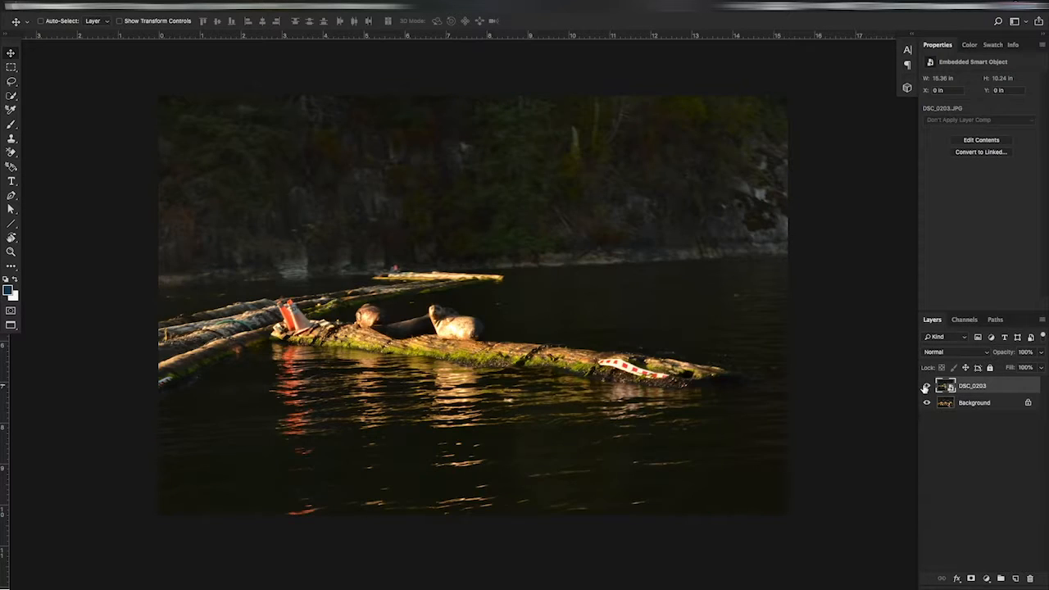
pyautogui.click(926, 388)
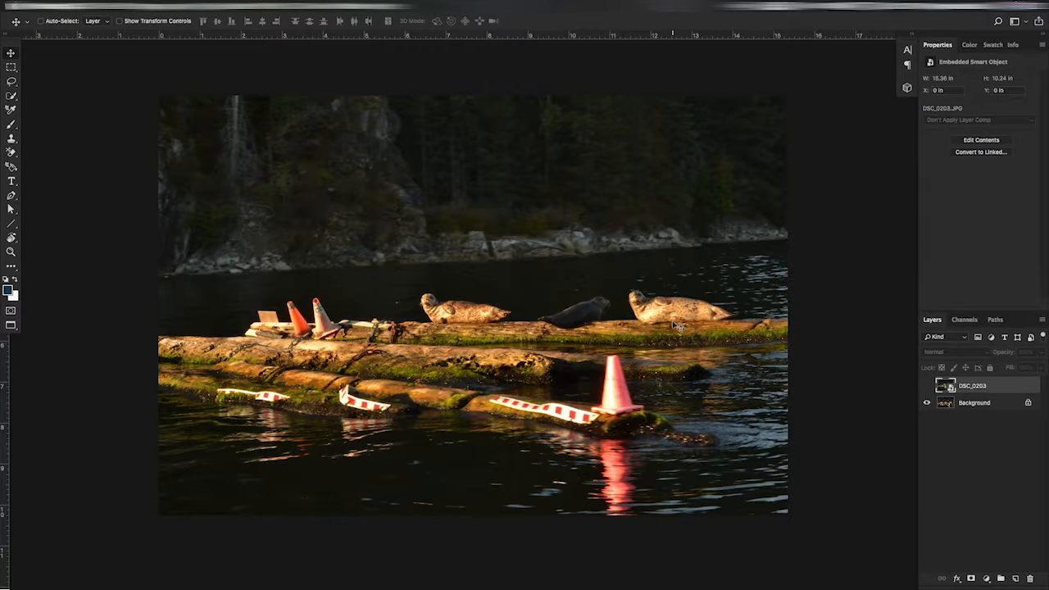
pyautogui.click(927, 386)
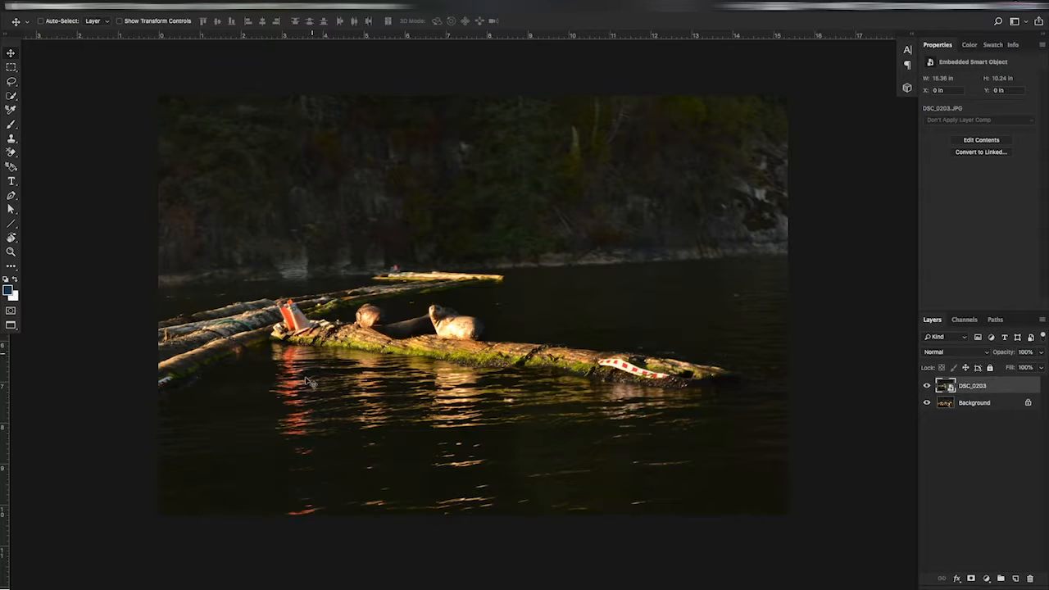
pyautogui.click(927, 386)
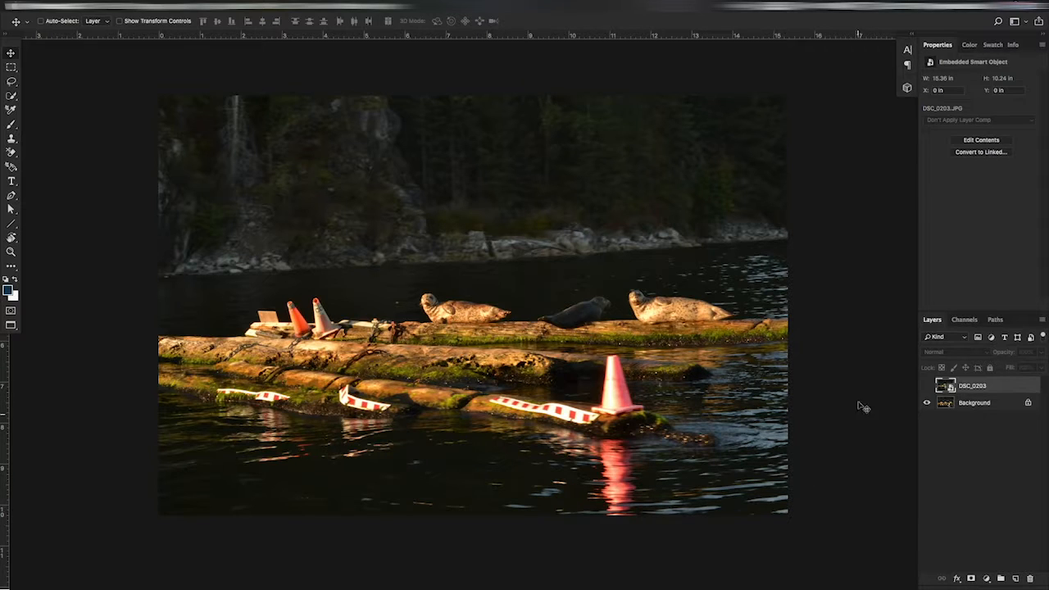
# Step: Duplicate the Background layer, show DSC_0203, and place it between the Background and its copy
pyautogui.click(986, 405)
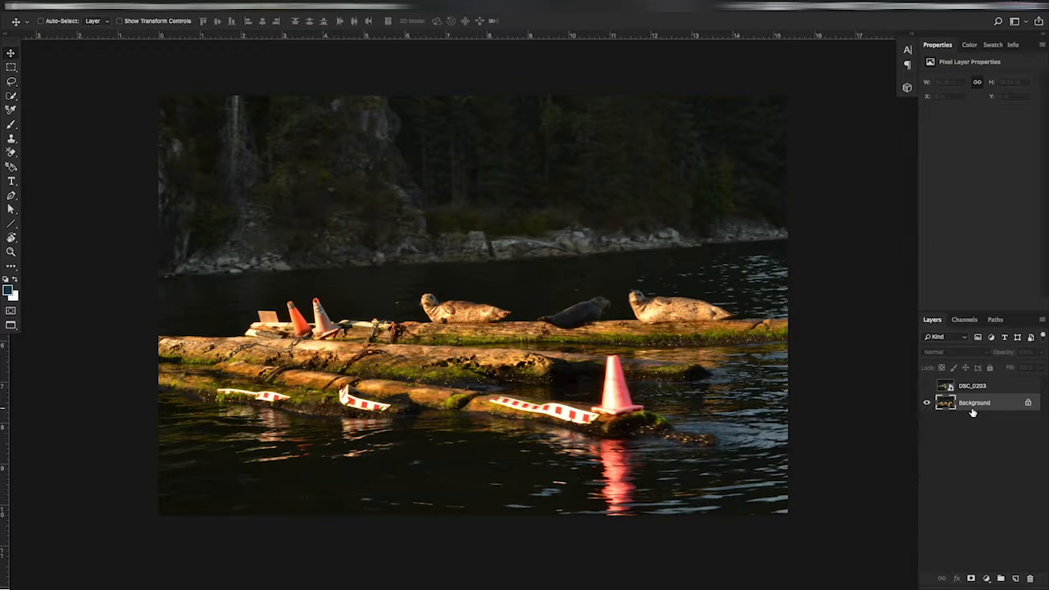
pyautogui.hotkey('ctrl', 'j')
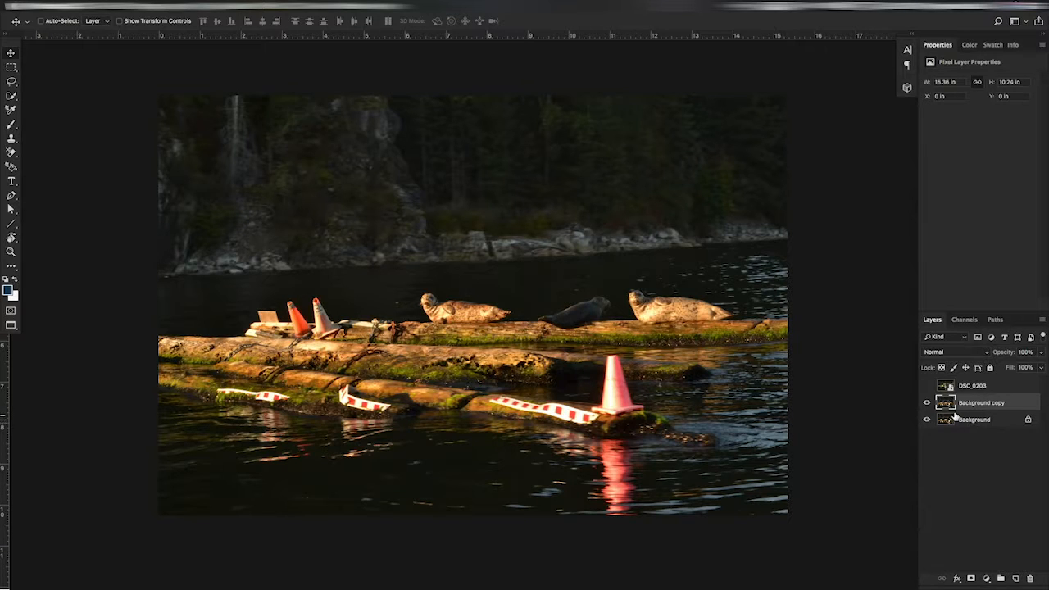
pyautogui.click(927, 386)
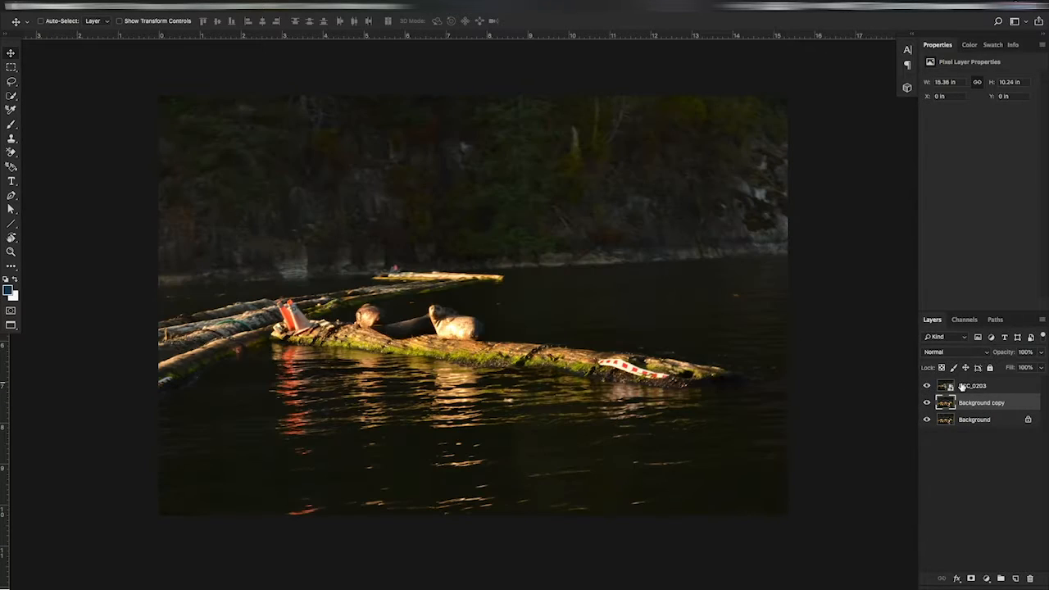
pyautogui.moveTo(966, 387); pyautogui.dragTo(967, 407)
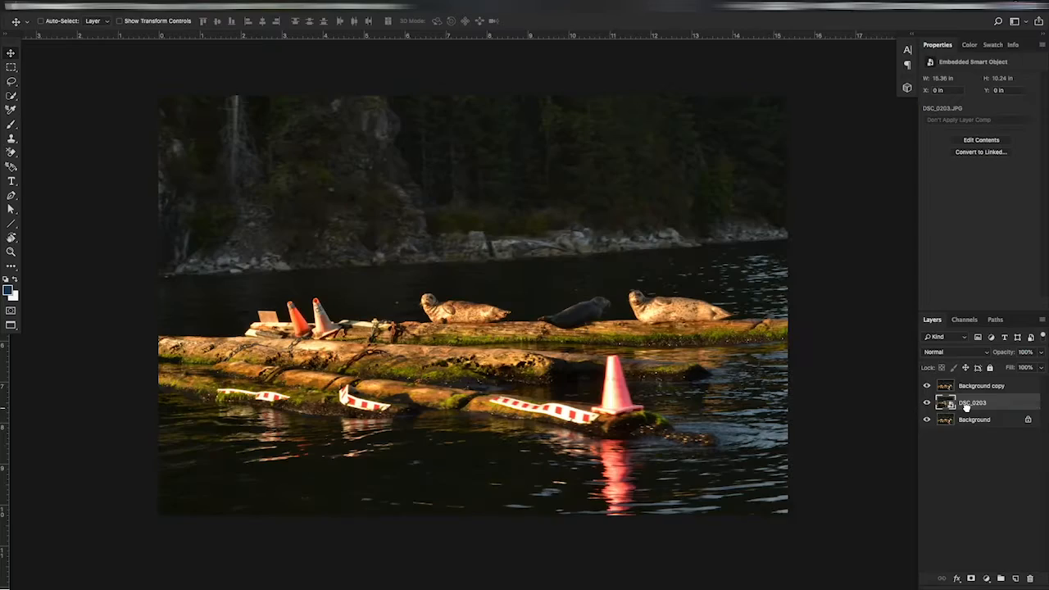
# Step: Add a layer mask to Background copy and paint it black over the large front cone, its striped log and nearby water
pyautogui.click(972, 386)
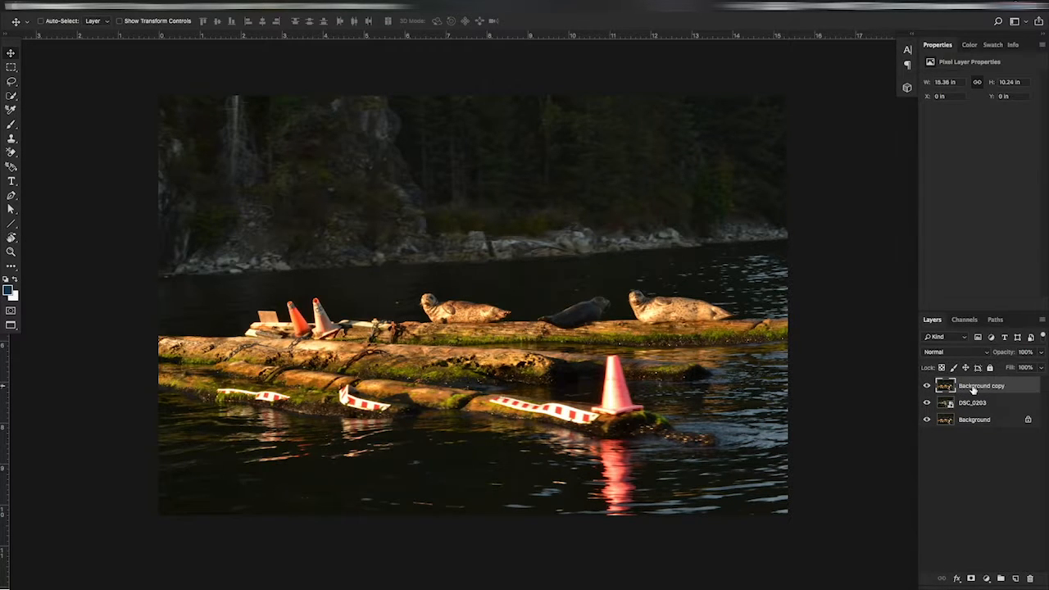
pyautogui.click(971, 579)
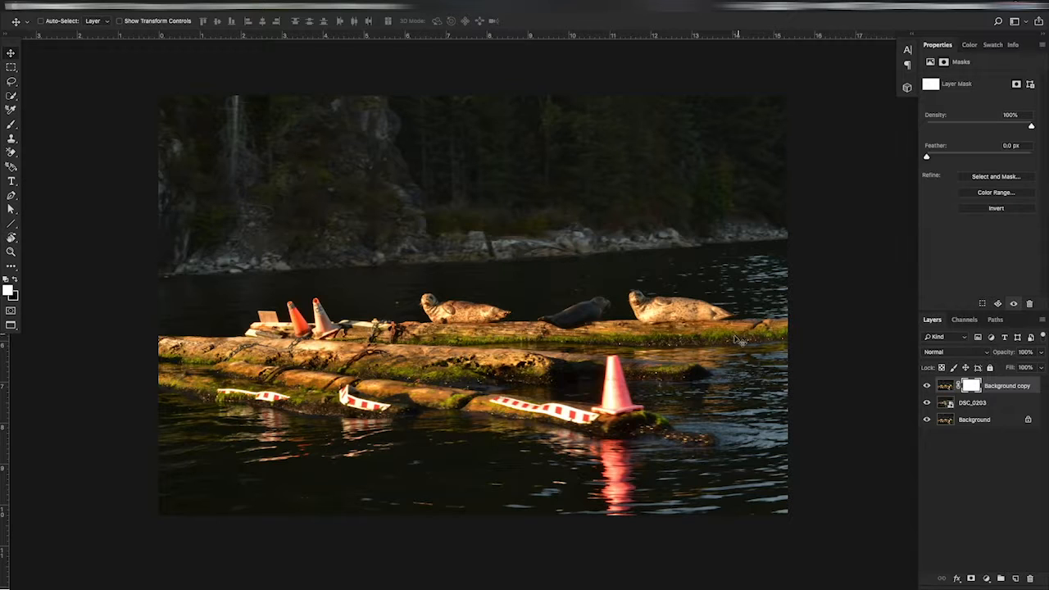
pyautogui.press('b')
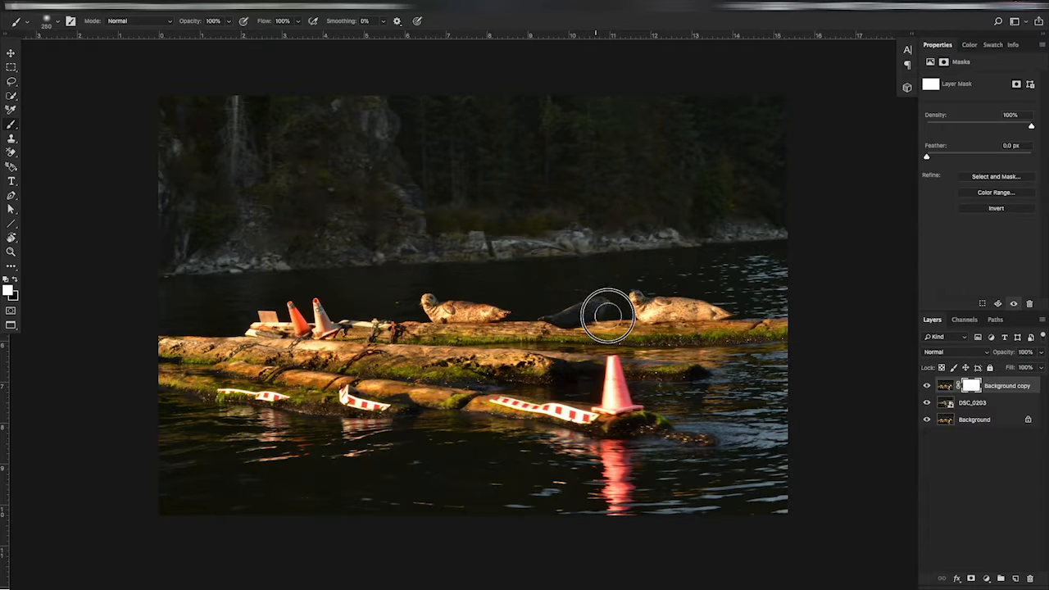
pyautogui.click(14, 280)
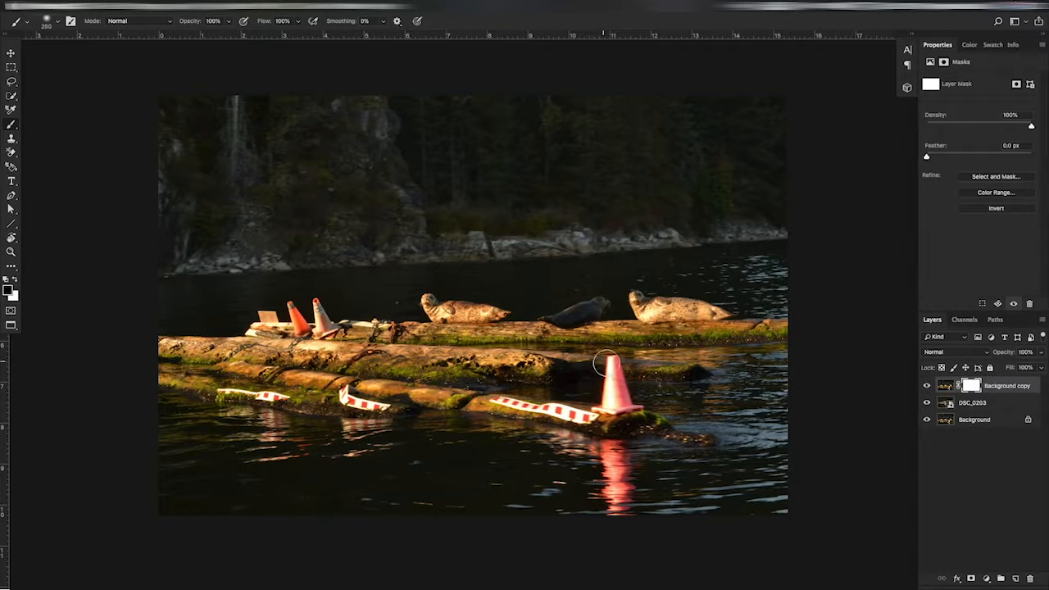
pyautogui.moveTo(608, 366)
pyautogui.mouseDown()
pyautogui.moveTo(641, 430)
pyautogui.moveTo(623, 431)
pyautogui.moveTo(594, 405)
pyautogui.moveTo(606, 394)
pyautogui.moveTo(671, 430)
pyautogui.moveTo(721, 433)
pyautogui.moveTo(697, 423)
pyautogui.moveTo(623, 435)
pyautogui.moveTo(507, 409)
pyautogui.moveTo(491, 420)
pyautogui.moveTo(542, 434)
pyautogui.moveTo(748, 450)
pyautogui.moveTo(761, 426)
pyautogui.mouseUp()
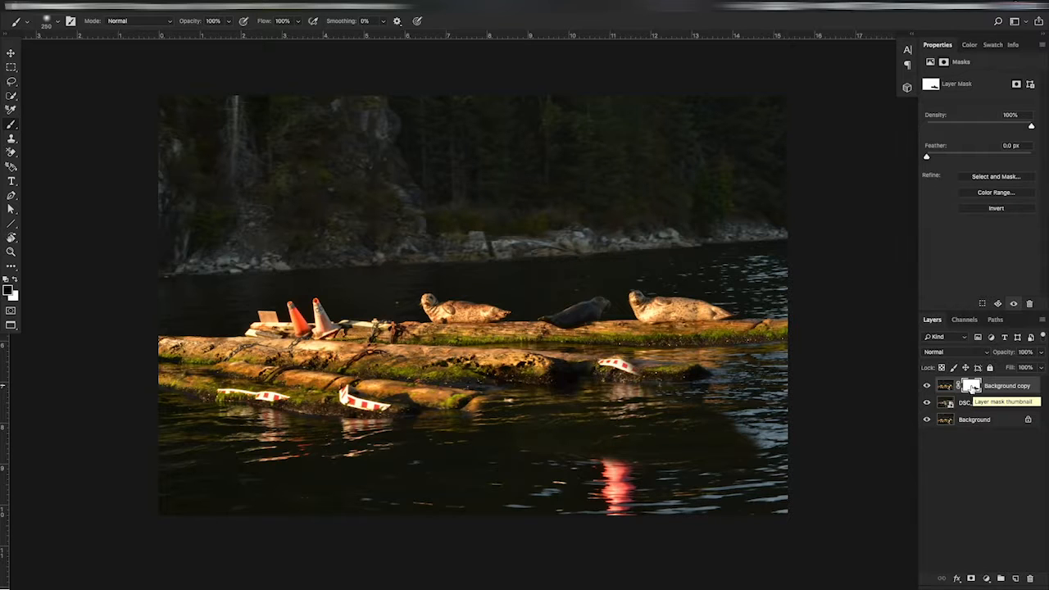
pyautogui.keyDown('alt'); pyautogui.click(972, 387); pyautogui.keyUp('alt')
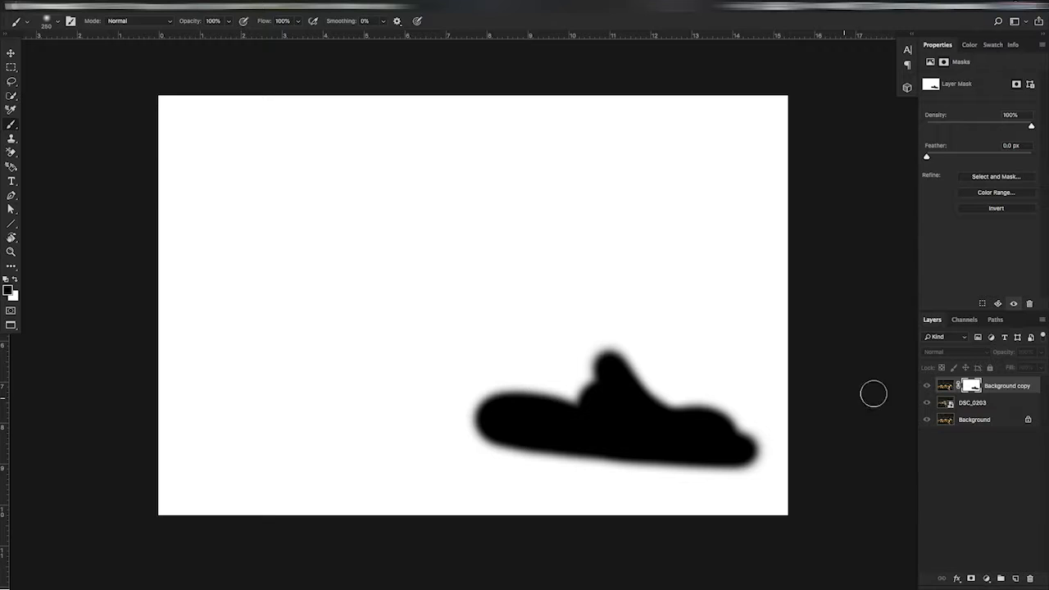
pyautogui.keyDown('alt'); pyautogui.click(970, 386); pyautogui.keyUp('alt')
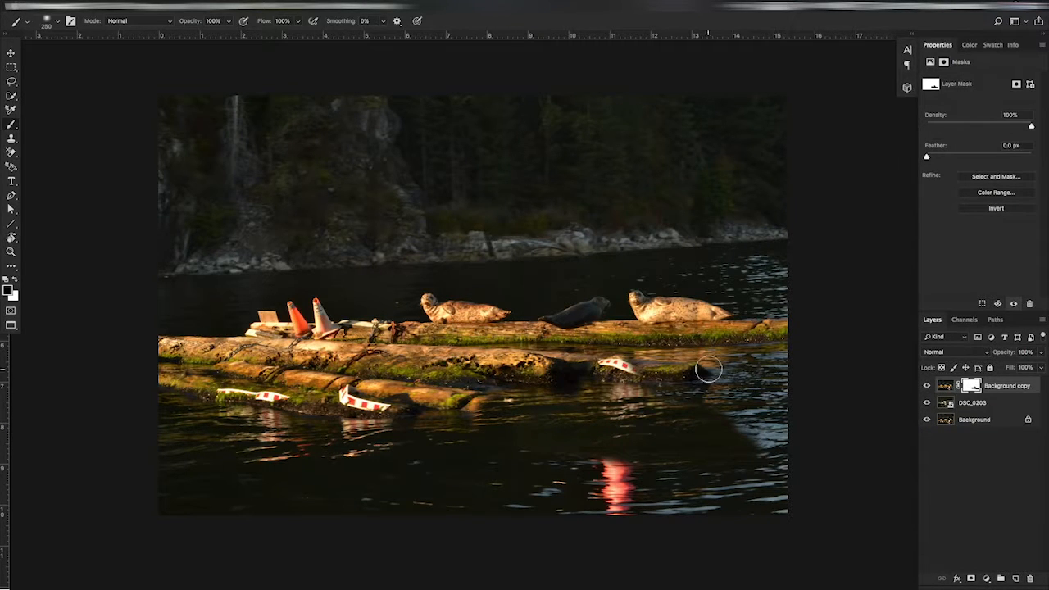
# Step: Extend the black mask paint over the water beside and below the logs, filling the leftover white gaps in the mask
pyautogui.moveTo(736, 374)
pyautogui.mouseDown()
pyautogui.moveTo(607, 372)
pyautogui.moveTo(784, 383)
pyautogui.moveTo(781, 518)
pyautogui.moveTo(759, 461)
pyautogui.moveTo(712, 419)
pyautogui.moveTo(738, 483)
pyautogui.moveTo(628, 509)
pyautogui.moveTo(235, 505)
pyautogui.moveTo(168, 473)
pyautogui.moveTo(230, 463)
pyautogui.moveTo(355, 498)
pyautogui.moveTo(478, 505)
pyautogui.moveTo(237, 454)
pyautogui.moveTo(159, 424)
pyautogui.moveTo(169, 513)
pyautogui.moveTo(327, 529)
pyautogui.moveTo(456, 527)
pyautogui.mouseUp()
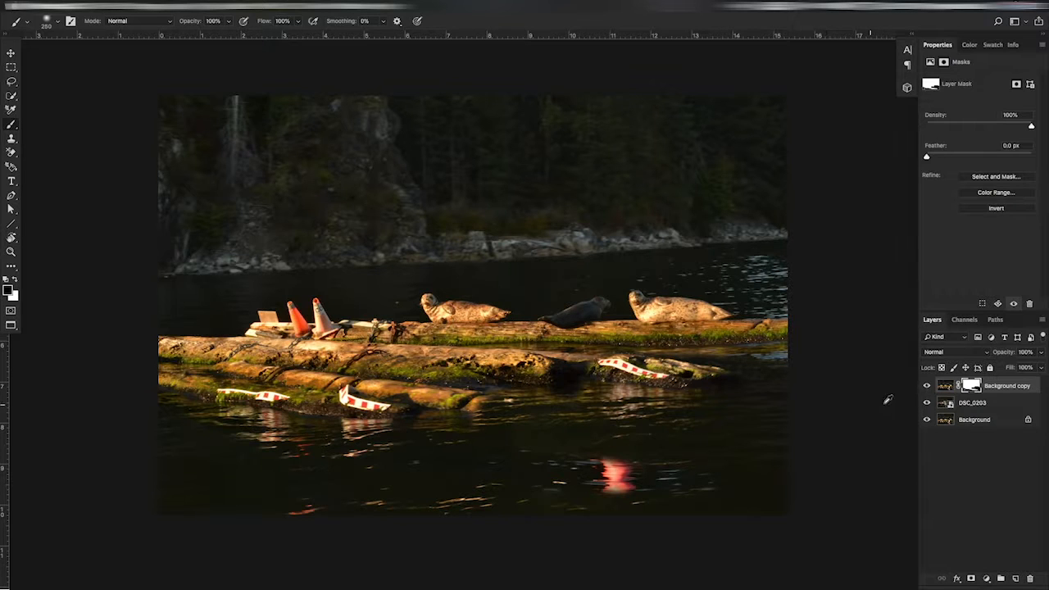
pyautogui.keyDown('alt'); pyautogui.click(970, 387); pyautogui.keyUp('alt')
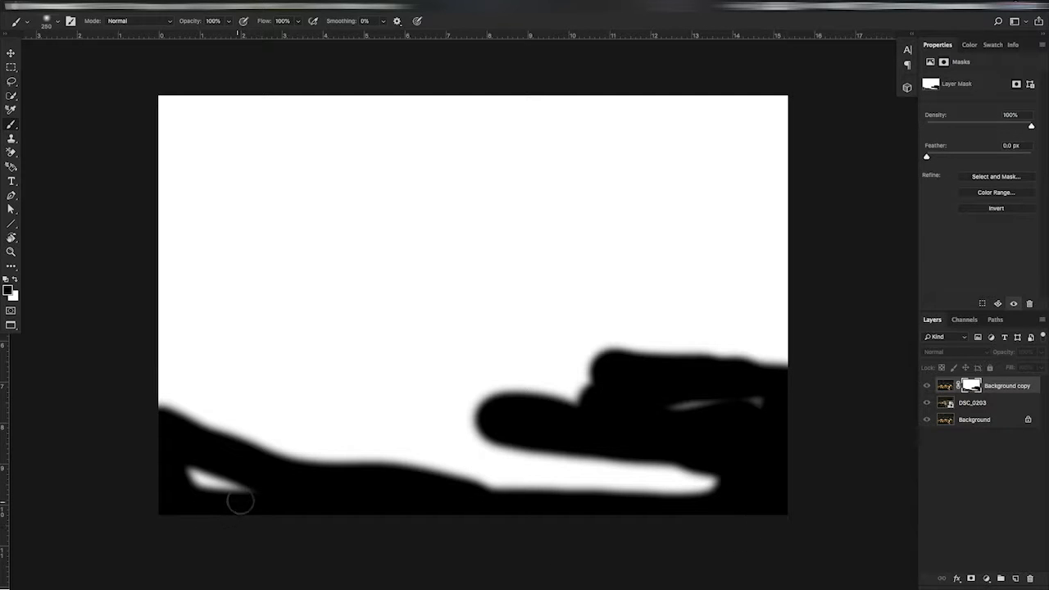
pyautogui.moveTo(236, 499)
pyautogui.mouseDown()
pyautogui.moveTo(210, 480)
pyautogui.moveTo(195, 486)
pyautogui.mouseUp()
pyautogui.moveTo(729, 486)
pyautogui.mouseDown()
pyautogui.moveTo(503, 487)
pyautogui.moveTo(675, 473)
pyautogui.moveTo(487, 476)
pyautogui.moveTo(510, 420)
pyautogui.mouseUp()
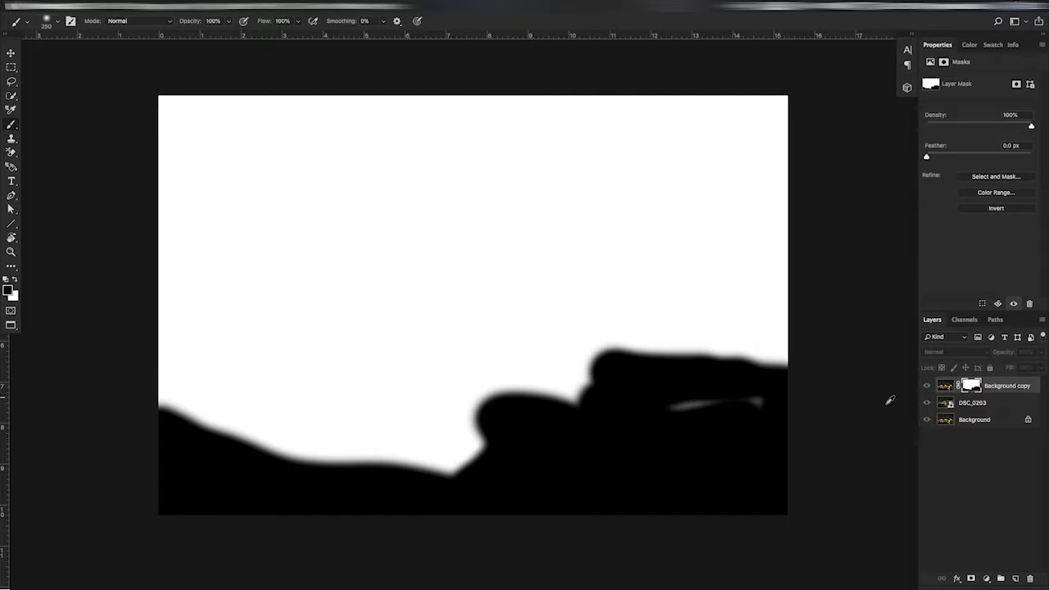
pyautogui.moveTo(754, 408); pyautogui.dragTo(696, 410)
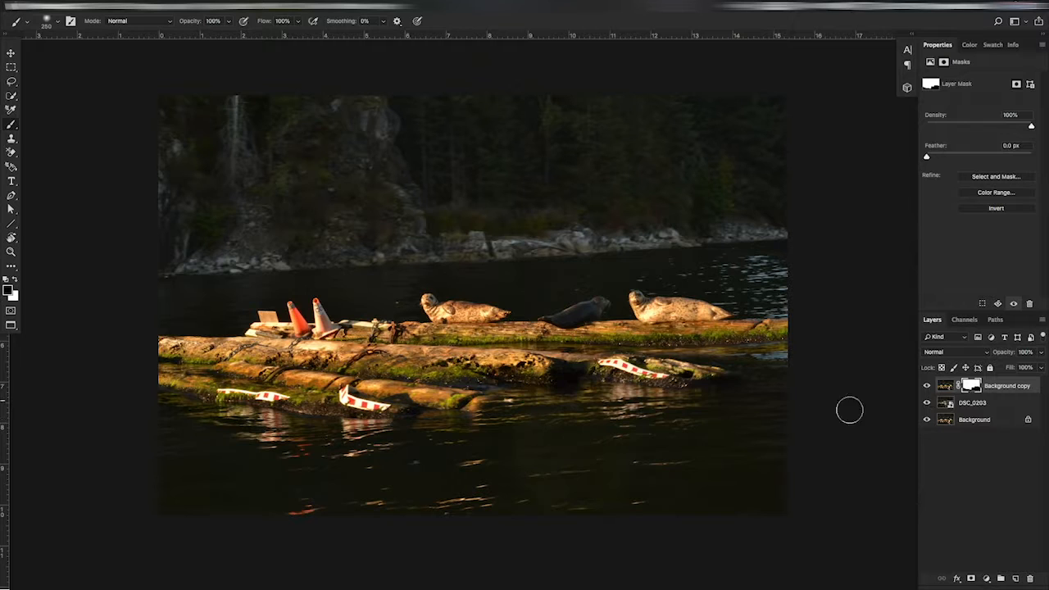
pyautogui.keyDown('alt'); pyautogui.click(972, 387); pyautogui.keyUp('alt')
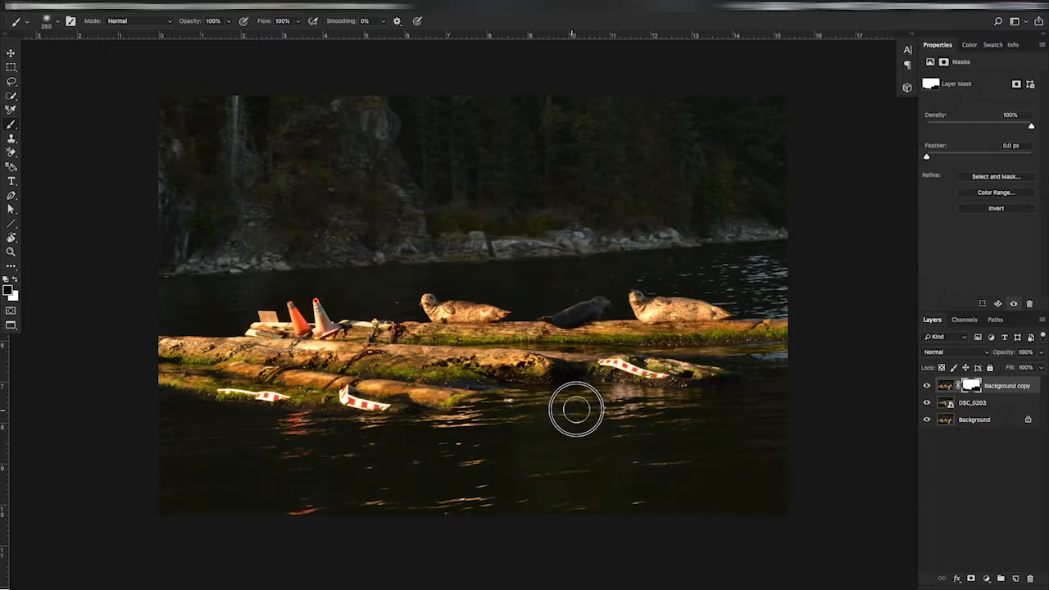
# Step: Fill the remaining white sliver in the lower part of the Background copy mask with black
pyautogui.keyDown('alt'); pyautogui.click(971, 386); pyautogui.keyUp('alt')
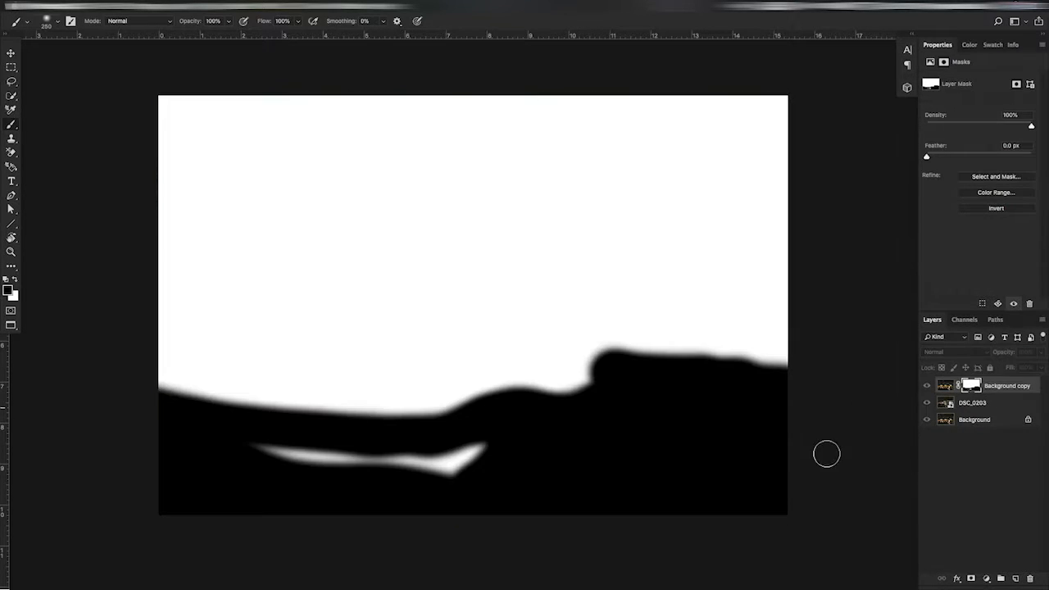
pyautogui.moveTo(492, 450)
pyautogui.mouseDown()
pyautogui.moveTo(438, 475)
pyautogui.moveTo(251, 454)
pyautogui.mouseUp()
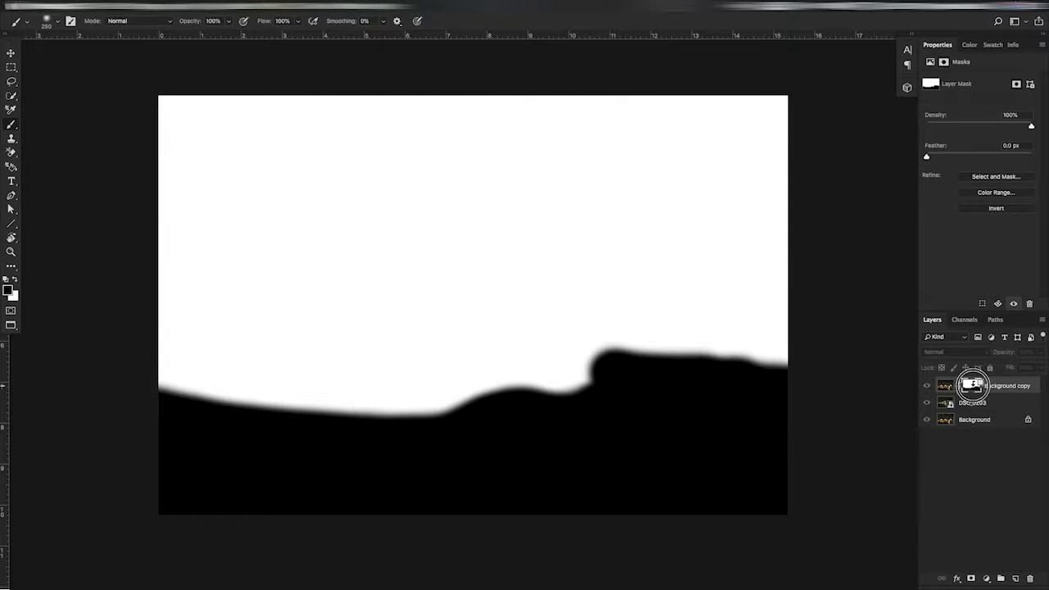
pyautogui.keyDown('alt'); pyautogui.click(971, 385); pyautogui.keyUp('alt')
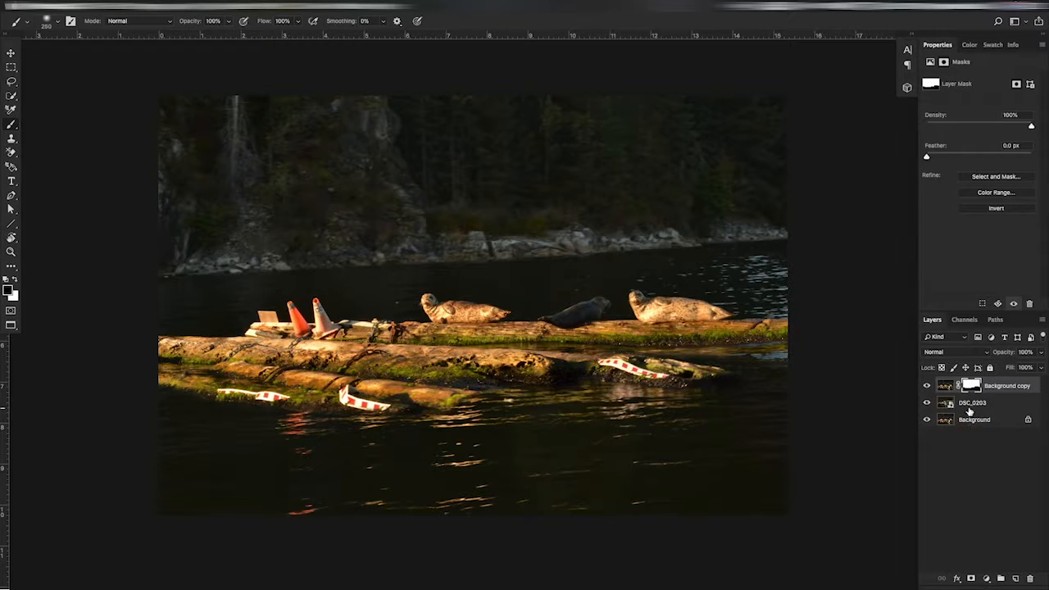
# Step: Paint white over the mask's black area with a large brush to restore the original cone, log and water
pyautogui.moveTo(459, 402)
pyautogui.mouseDown()
pyautogui.moveTo(571, 402)
pyautogui.moveTo(471, 413)
pyautogui.moveTo(546, 402)
pyautogui.moveTo(483, 411)
pyautogui.moveTo(501, 409)
pyautogui.mouseUp()
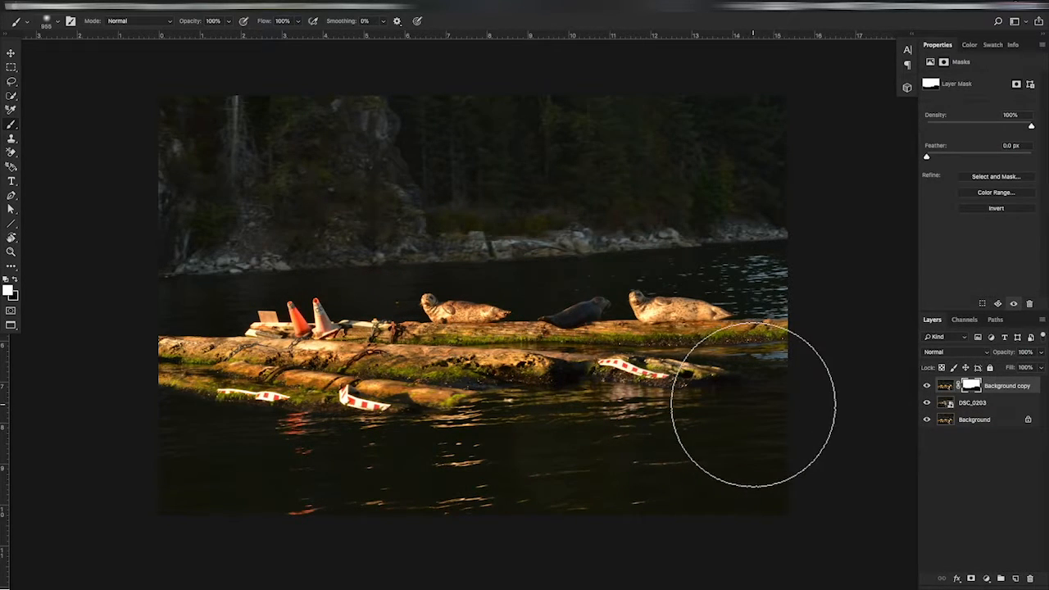
pyautogui.moveTo(753, 404)
pyautogui.mouseDown()
pyautogui.moveTo(279, 436)
pyautogui.moveTo(193, 450)
pyautogui.moveTo(169, 464)
pyautogui.moveTo(303, 480)
pyautogui.moveTo(830, 468)
pyautogui.mouseUp()
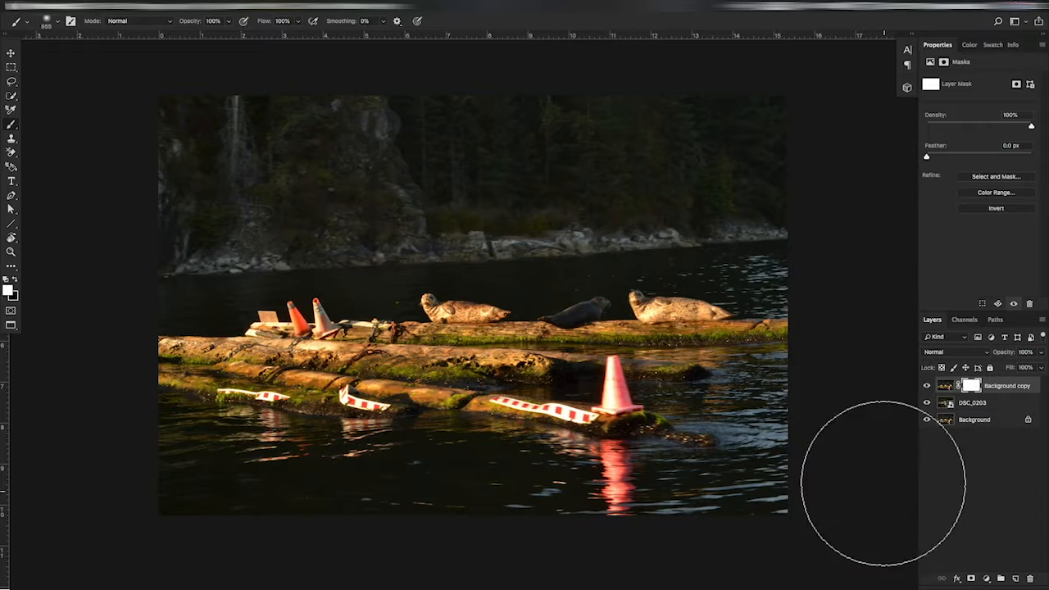
pyautogui.press('v')
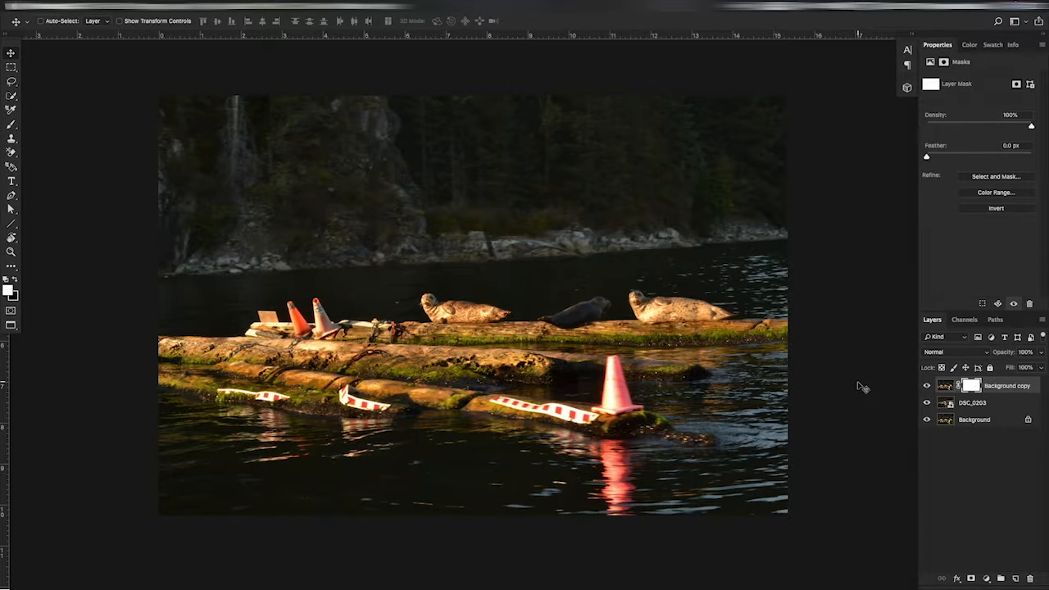
# Step: Undo and redo the white mask painting repeatedly to compare both versions, leaving it undone
pyautogui.hotkey('ctrl', 'z')
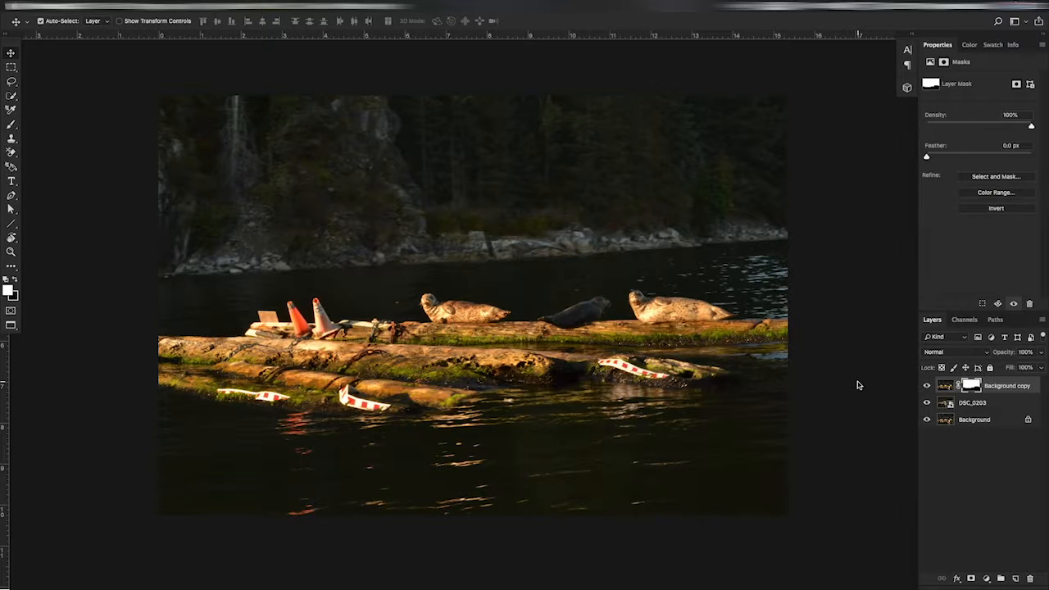
pyautogui.hotkey('ctrl', 'shift', 'z')
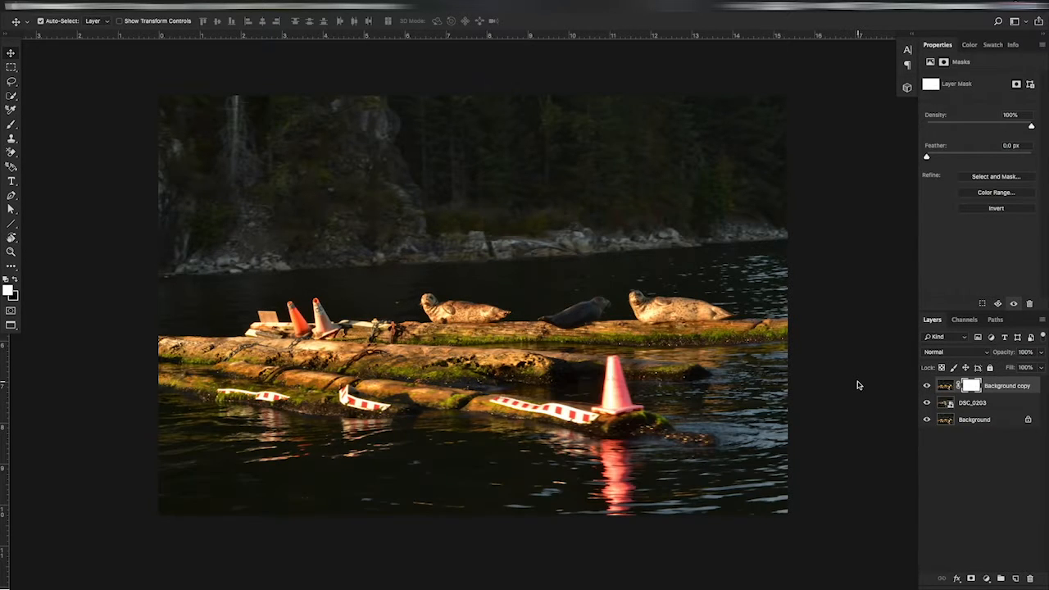
pyautogui.hotkey('ctrl', 'z')
pyautogui.hotkey('ctrl', 'shift', 'z')
pyautogui.hotkey('ctrl', 'z')
pyautogui.hotkey('ctrl', 'shift', 'z')
pyautogui.hotkey('ctrl', 'z')
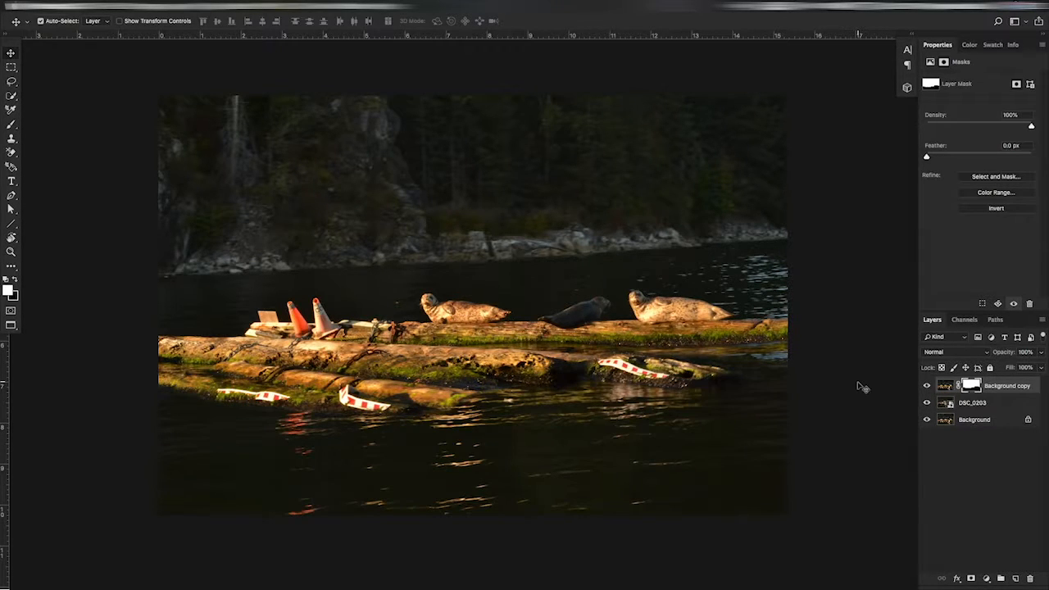